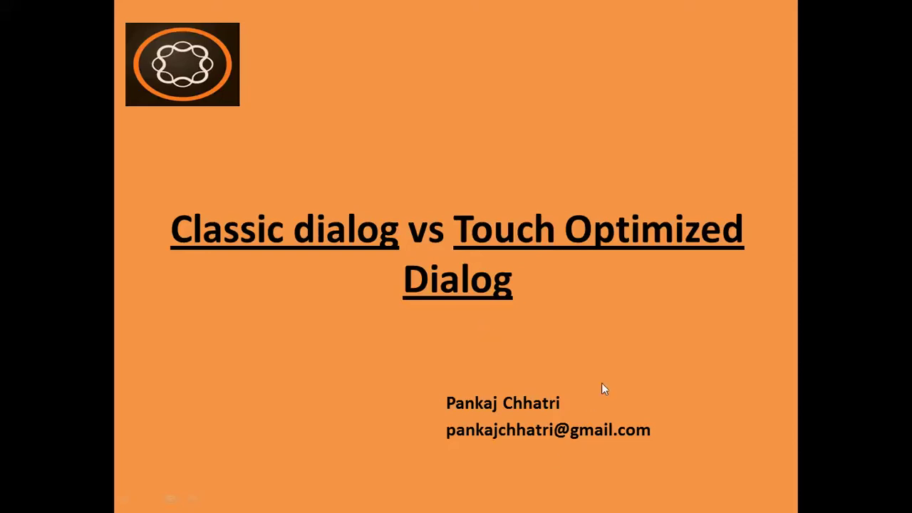
- From the Sites console, open the Geometrixx Demo Site's English page in the page editor
{"action": "key", "text": "alt+Tab"}
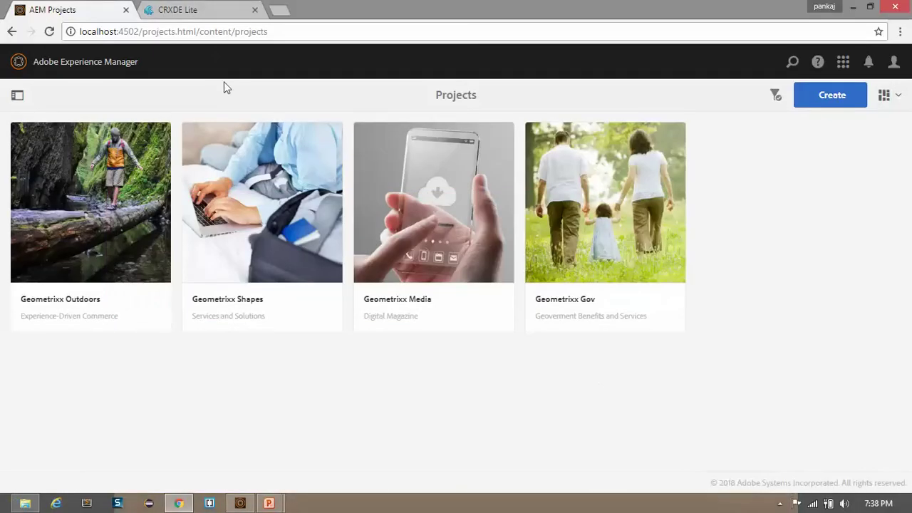
{"action": "left_click", "coordinate": [107, 64]}
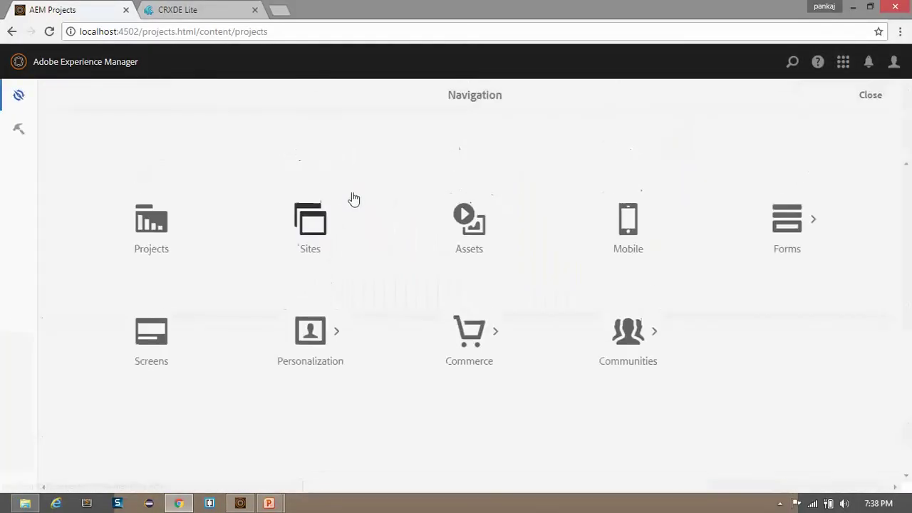
{"action": "left_click", "coordinate": [317, 228]}
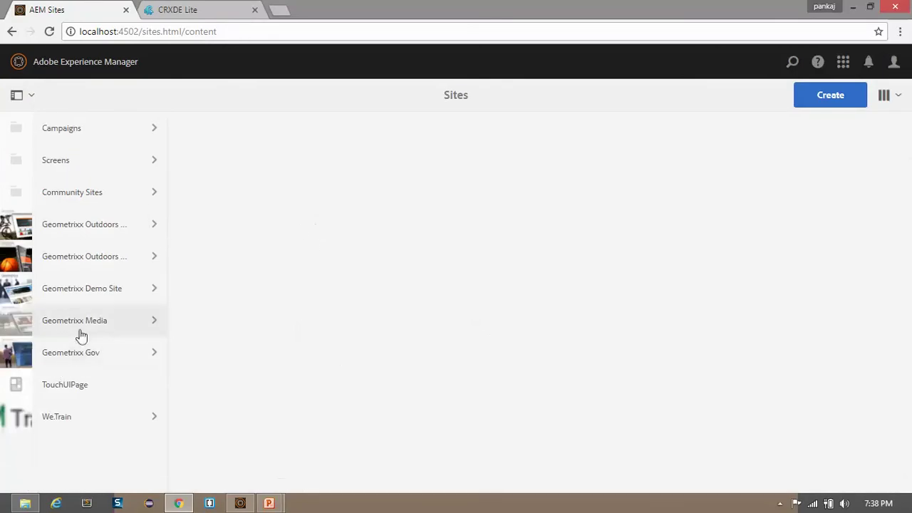
{"action": "left_click", "coordinate": [98, 313]}
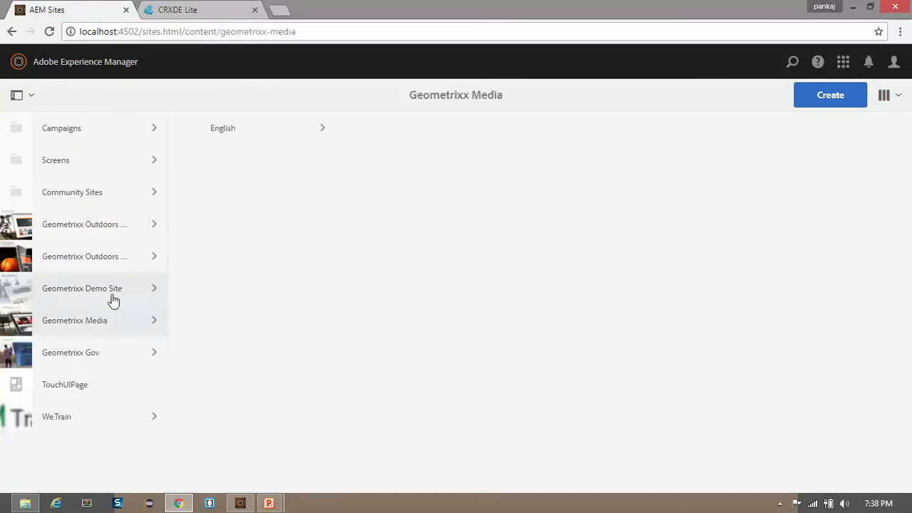
{"action": "left_click", "coordinate": [114, 300]}
{"action": "left_click", "coordinate": [183, 137]}
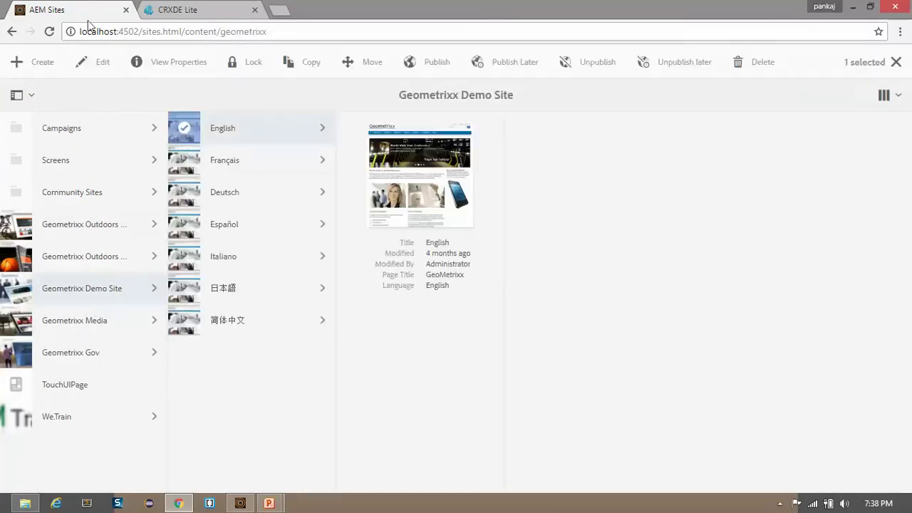
{"action": "left_click", "coordinate": [96, 57]}
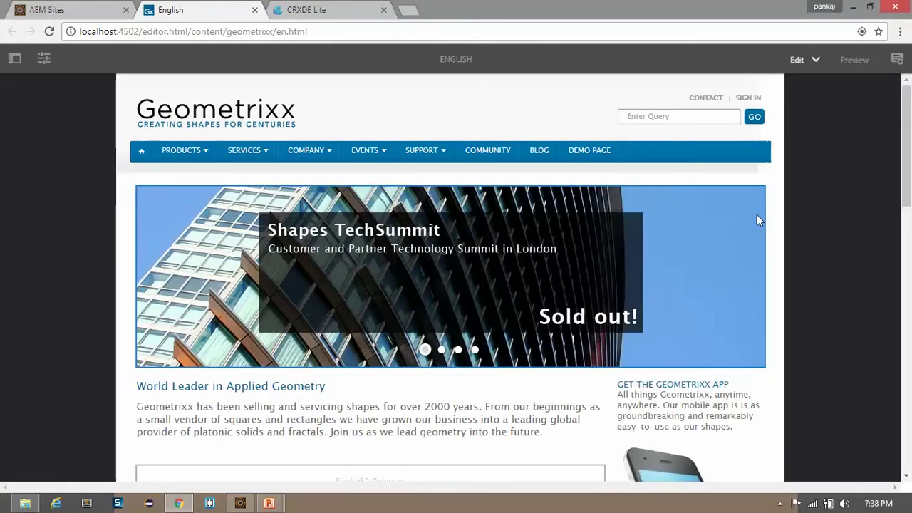
- Append 'AEM' to the lead title so it reads 'World Leader in Applied Geometry AEM', and save
{"action": "scroll", "coordinate": [372, 153], "scroll_direction": "down", "scroll_amount": 3}
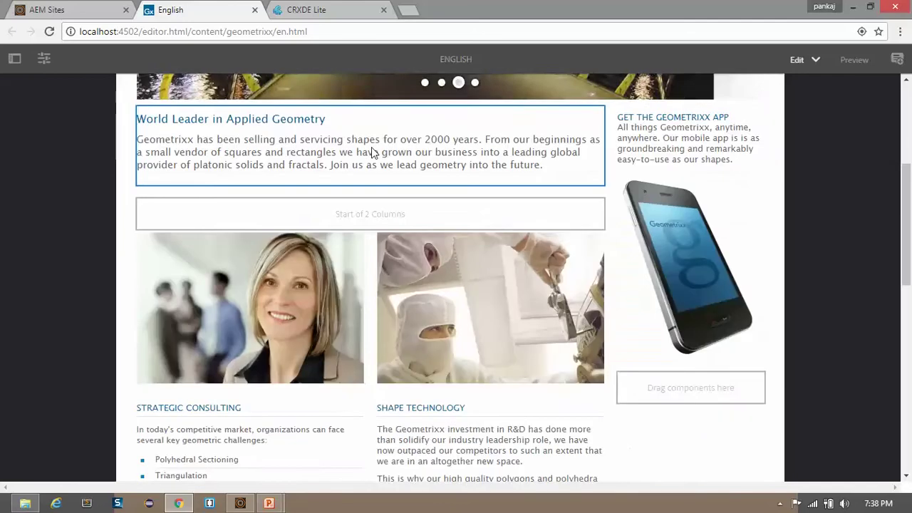
{"action": "double_click", "coordinate": [358, 151]}
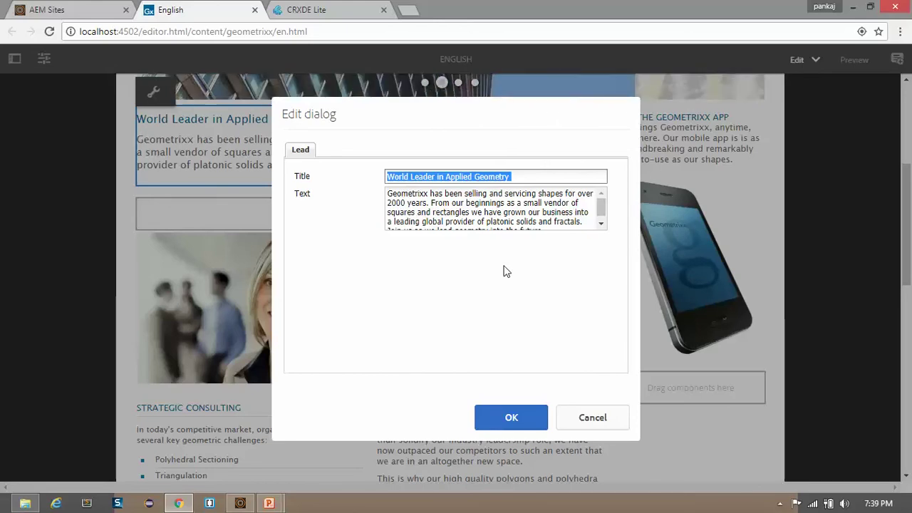
{"action": "key", "text": "End"}
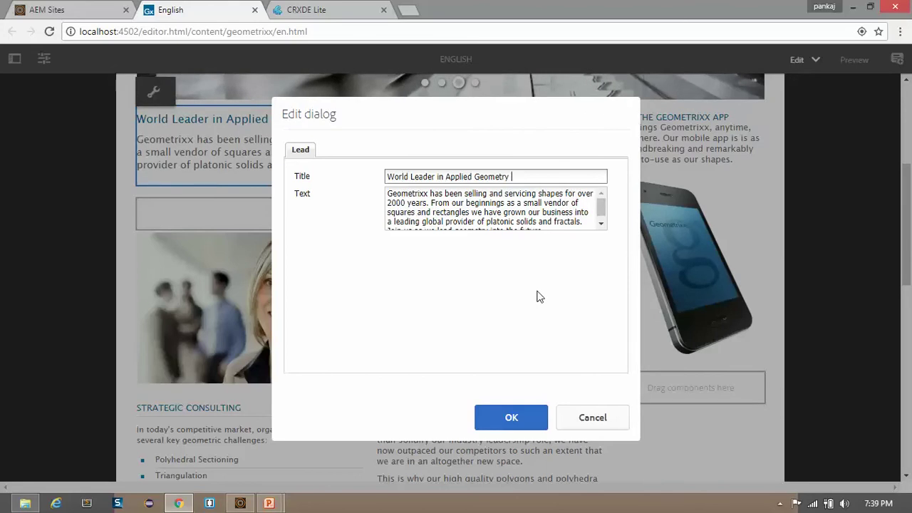
{"action": "type", "text": "AEM"}
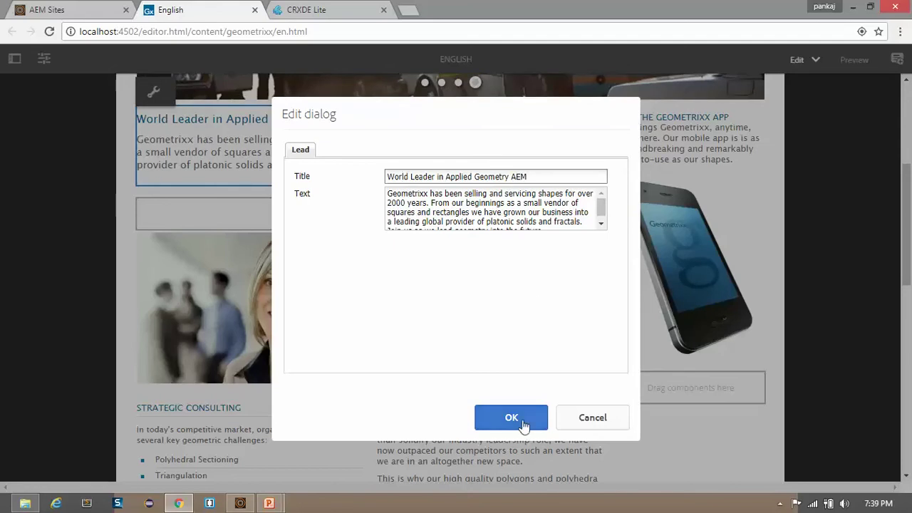
{"action": "left_click", "coordinate": [523, 421]}
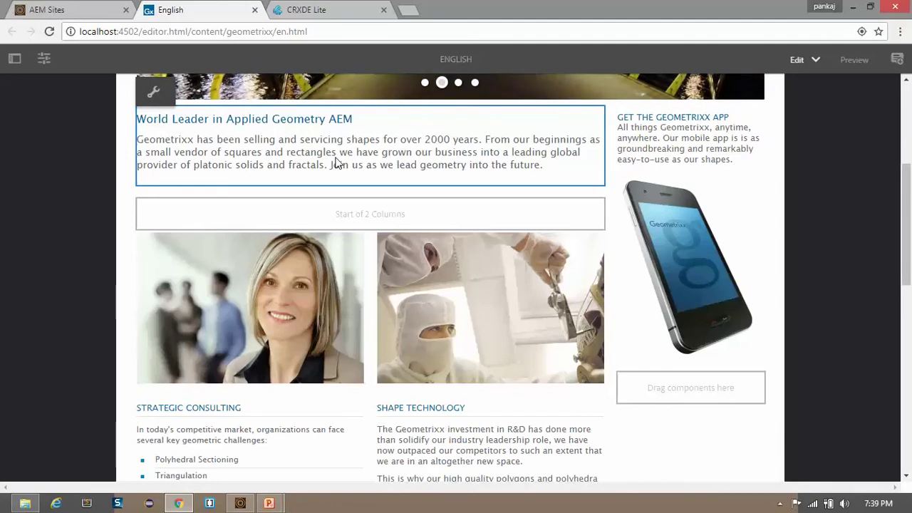
- Reopen and cancel the Lead dialog, then open the Shape Technology picture's Image dialog
{"action": "double_click", "coordinate": [467, 195]}
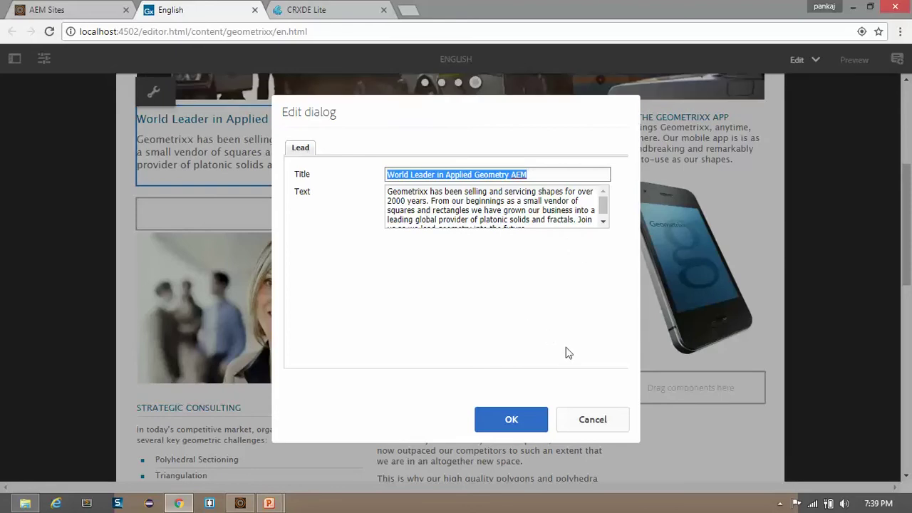
{"action": "left_click", "coordinate": [584, 426]}
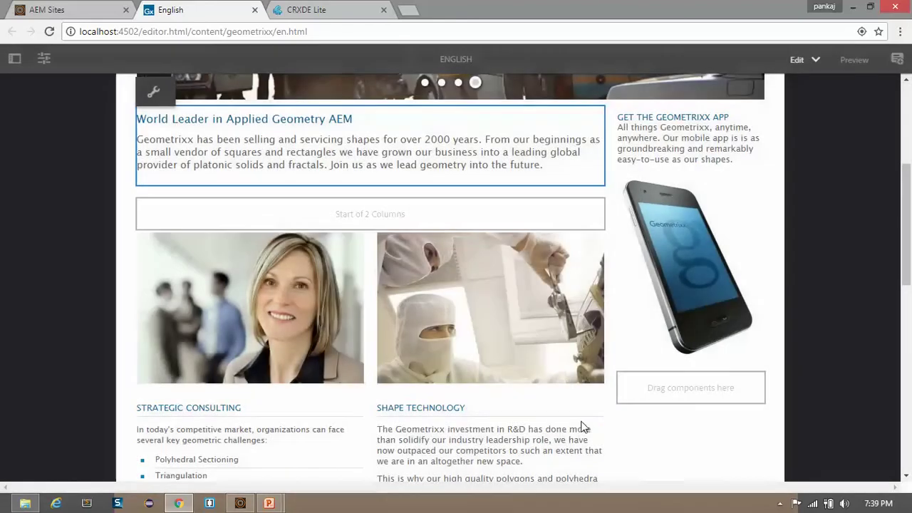
{"action": "left_click", "coordinate": [419, 307]}
{"action": "double_click", "coordinate": [418, 304]}
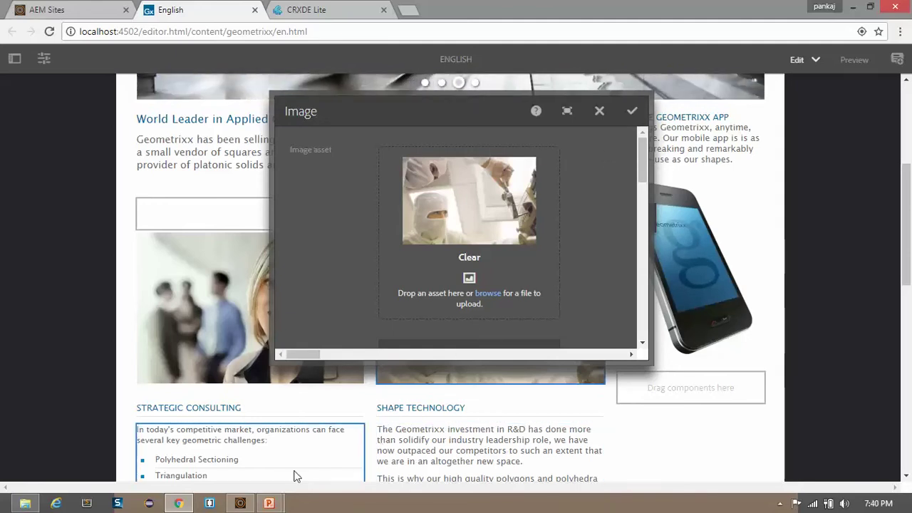
- Return to the slide show's Classic versus Touch Optimized dialog comparison slide
{"action": "left_click", "coordinate": [271, 504]}
{"action": "left_click", "coordinate": [297, 467]}
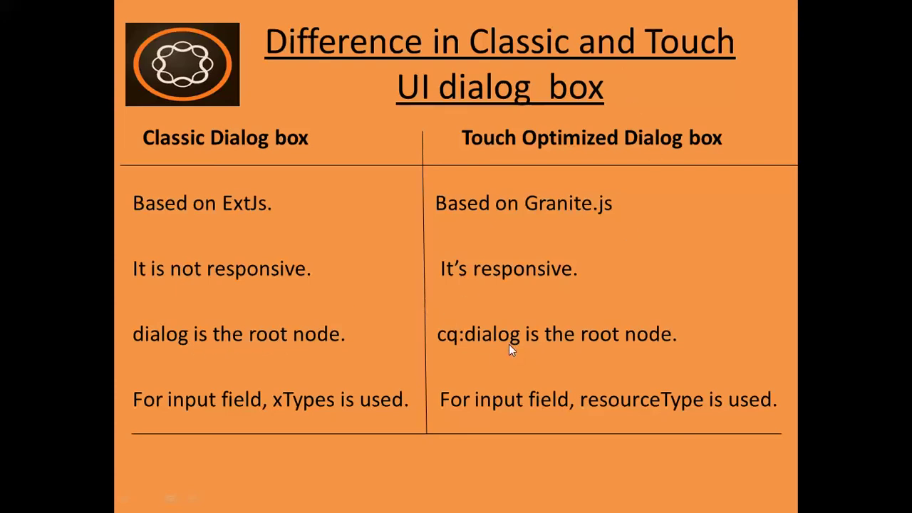
- Switch to the CRXDE Lite tab in Chrome and expand the libs folder
{"action": "key", "text": "alt+Tab"}
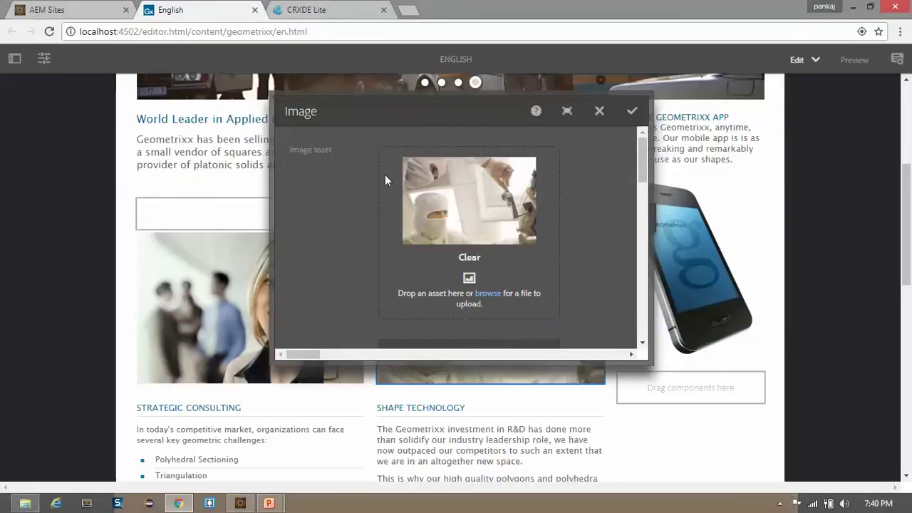
{"action": "left_click", "coordinate": [308, 9]}
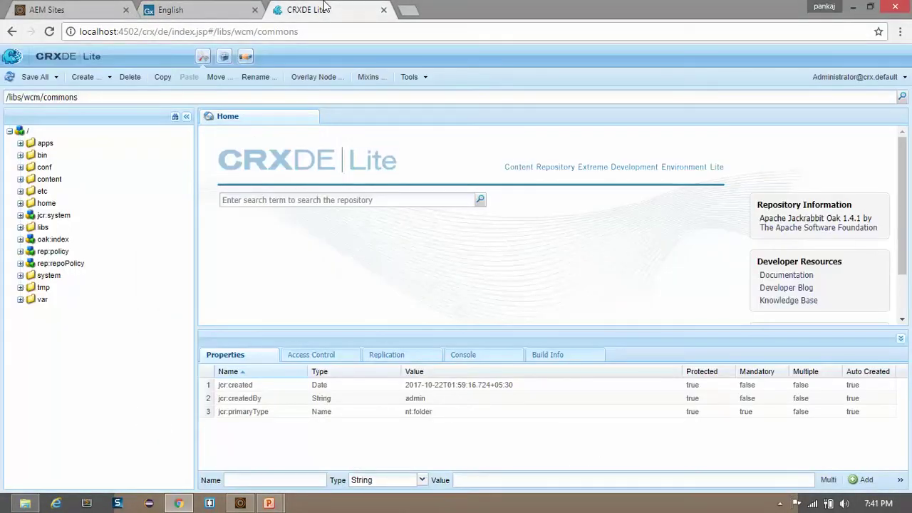
{"action": "left_click", "coordinate": [20, 227]}
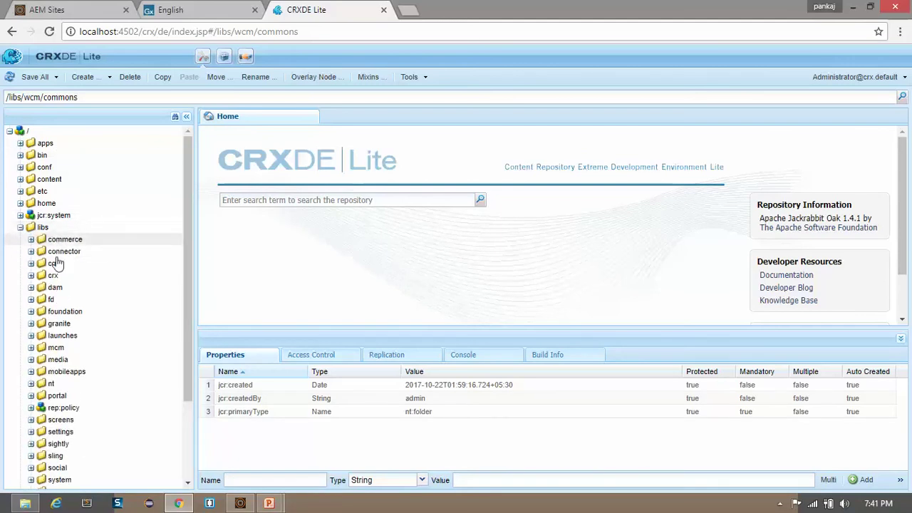
- Expand libs/wcm/foundation/components down to the title component's child nodes
{"action": "left_click_drag", "start_coordinate": [183, 348], "coordinate": [190, 432]}
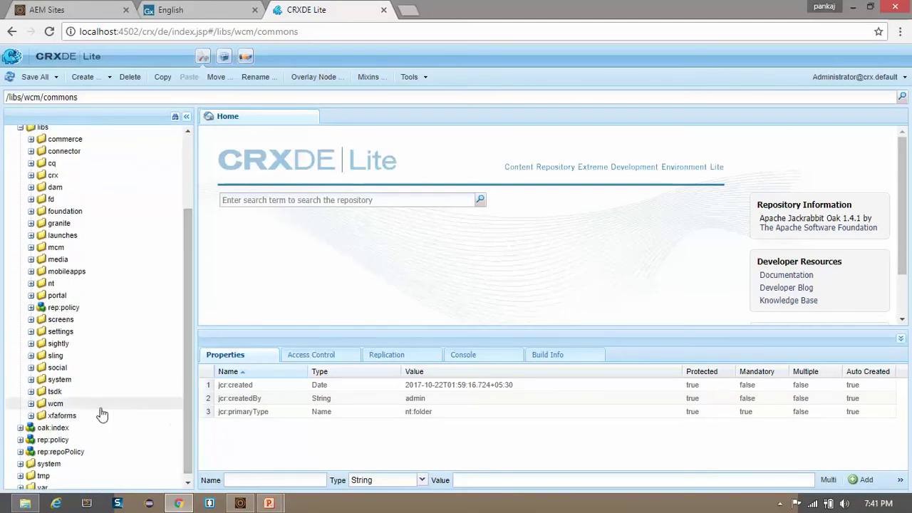
{"action": "left_click", "coordinate": [32, 404]}
{"action": "left_click_drag", "start_coordinate": [187, 329], "coordinate": [189, 449]}
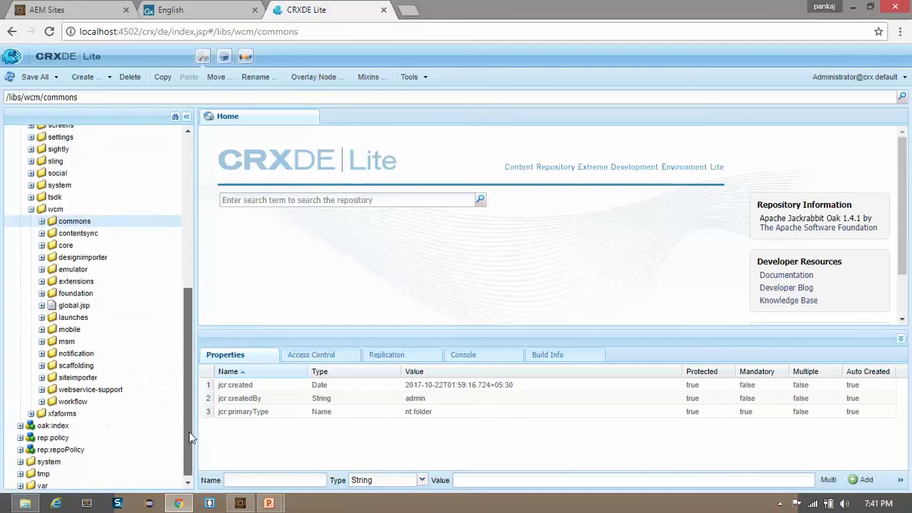
{"action": "left_click", "coordinate": [41, 290]}
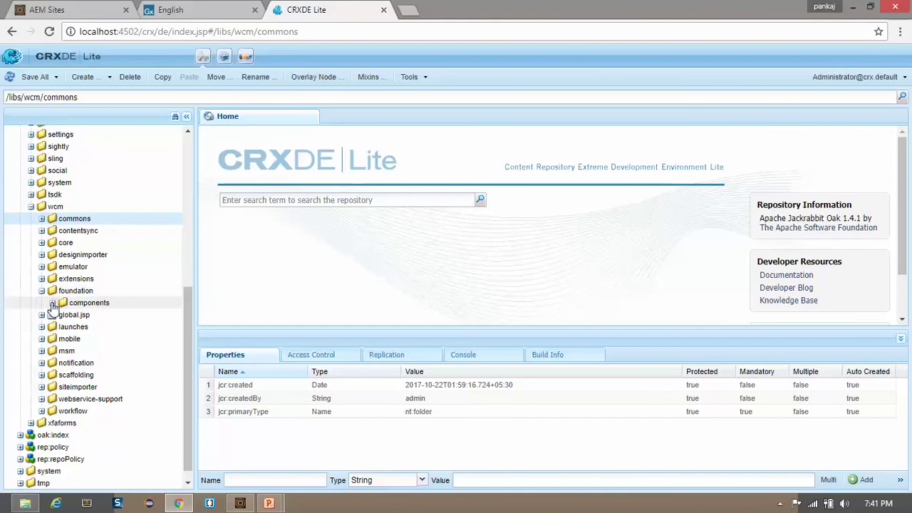
{"action": "left_click", "coordinate": [52, 303]}
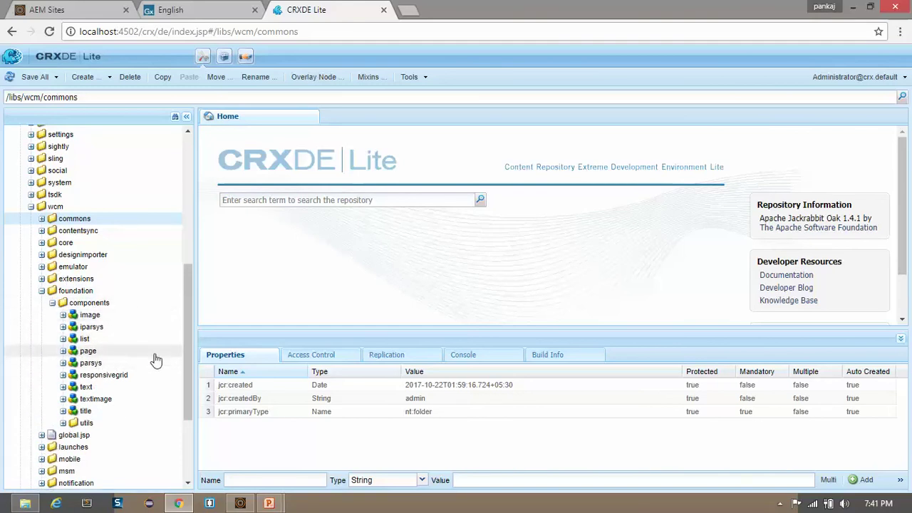
{"action": "left_click_drag", "start_coordinate": [188, 360], "coordinate": [179, 439]}
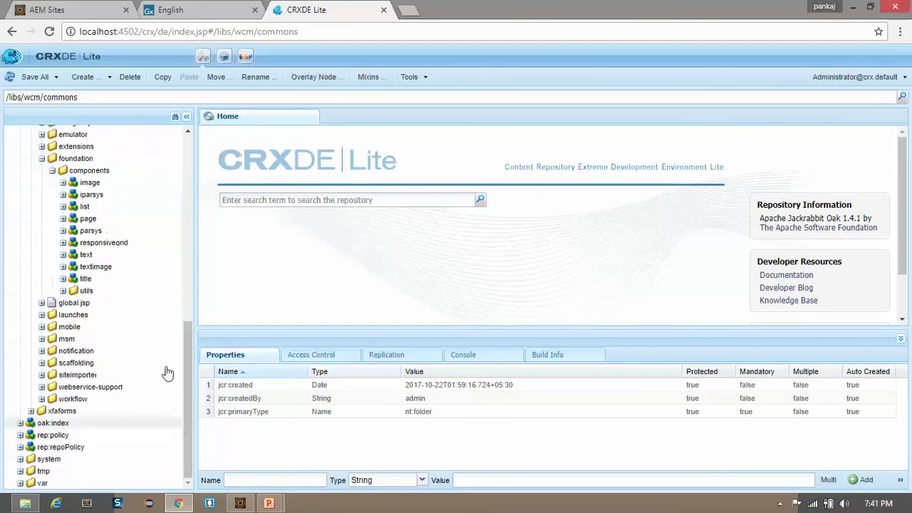
{"action": "left_click", "coordinate": [63, 280]}
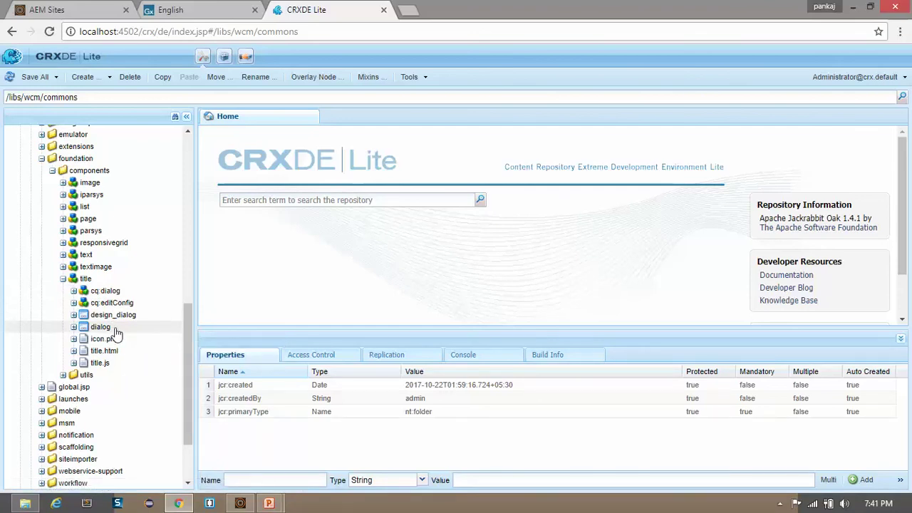
- Expand the classic dialog's items and inspect the title and type field properties
{"action": "left_click", "coordinate": [74, 327]}
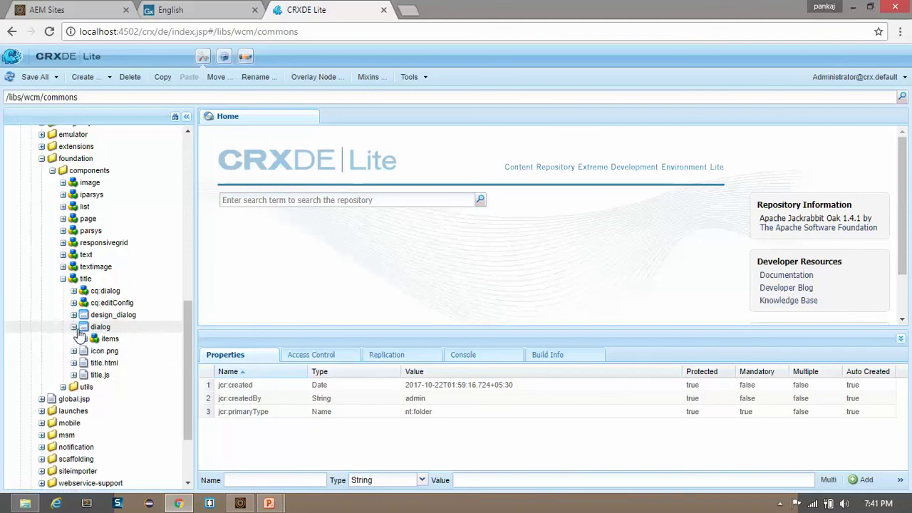
{"action": "left_click", "coordinate": [84, 339]}
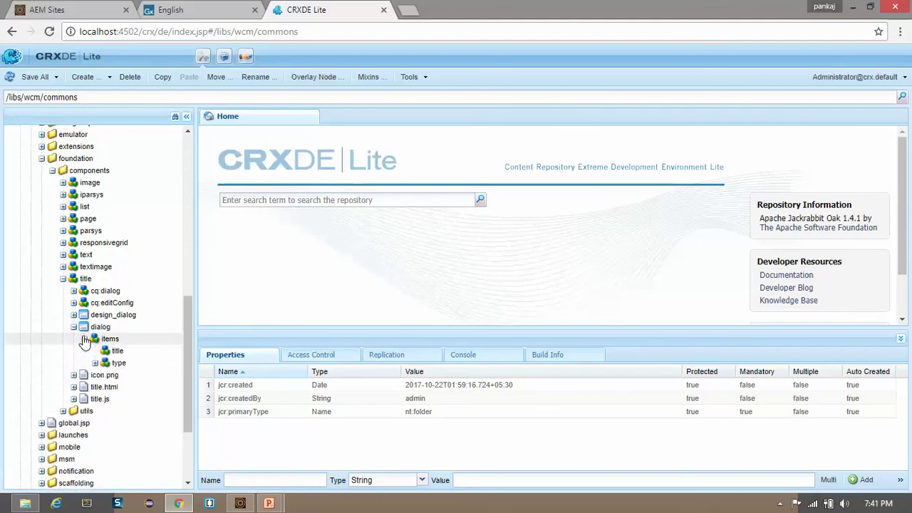
{"action": "left_click", "coordinate": [121, 352]}
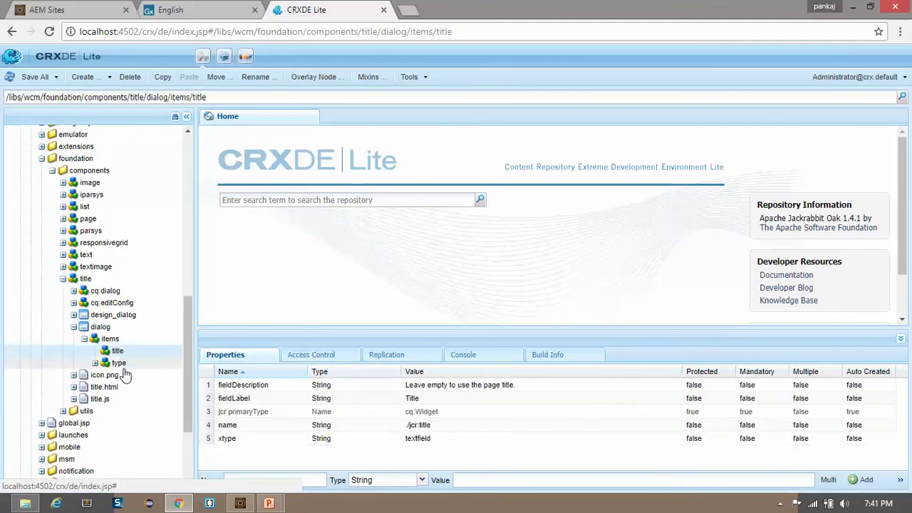
{"action": "double_click", "coordinate": [121, 363]}
{"action": "left_click", "coordinate": [125, 351]}
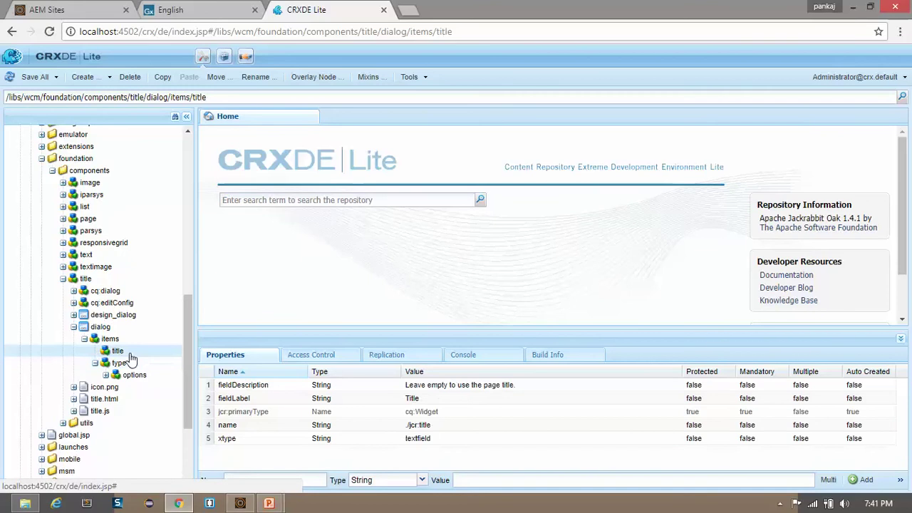
{"action": "left_click", "coordinate": [119, 364]}
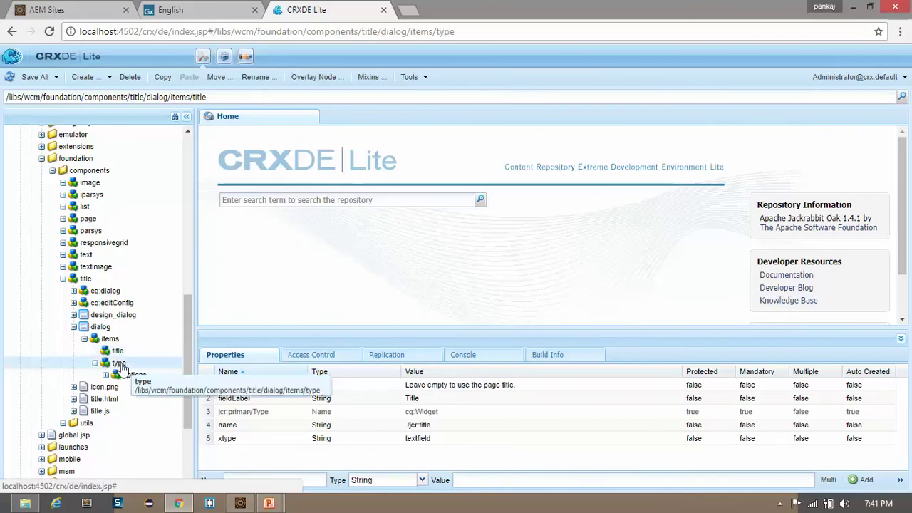
- Expand cq:dialog > content > items > column > items and inspect the touch title and type fields
{"action": "left_click", "coordinate": [74, 292]}
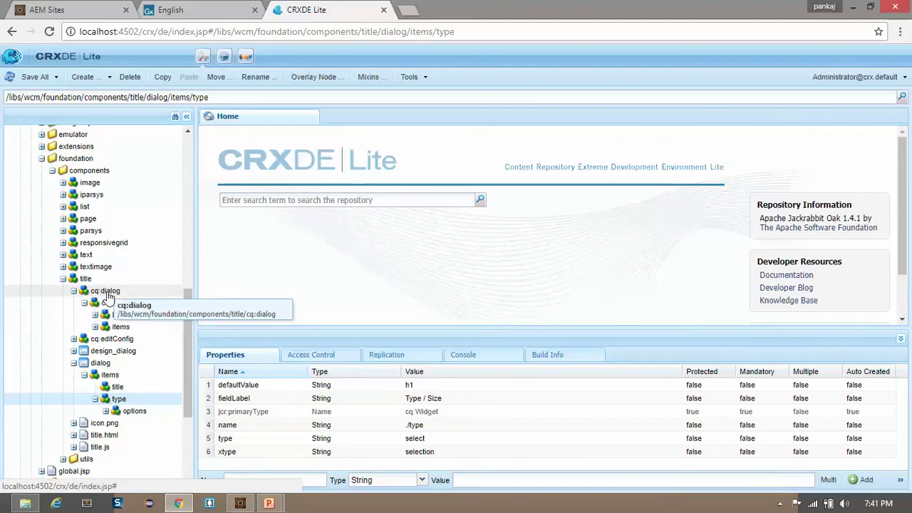
{"action": "left_click", "coordinate": [95, 327]}
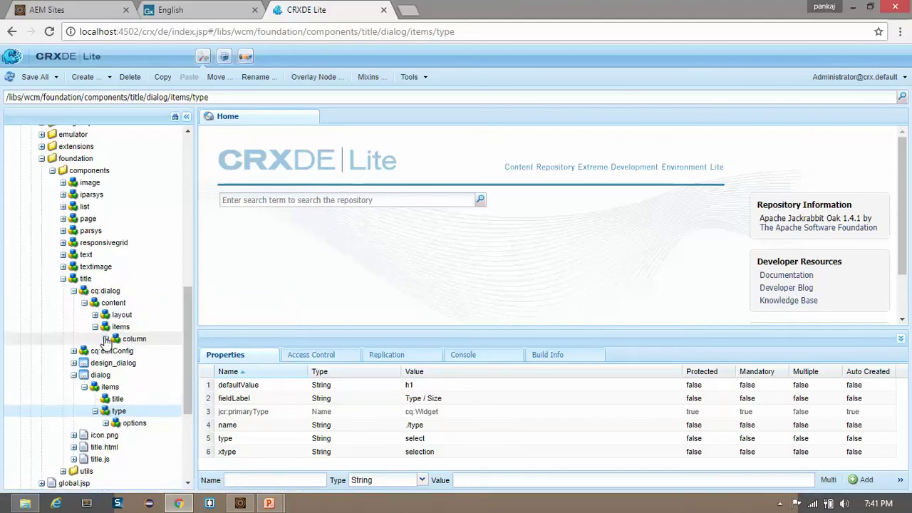
{"action": "left_click", "coordinate": [106, 339]}
{"action": "left_click", "coordinate": [116, 351]}
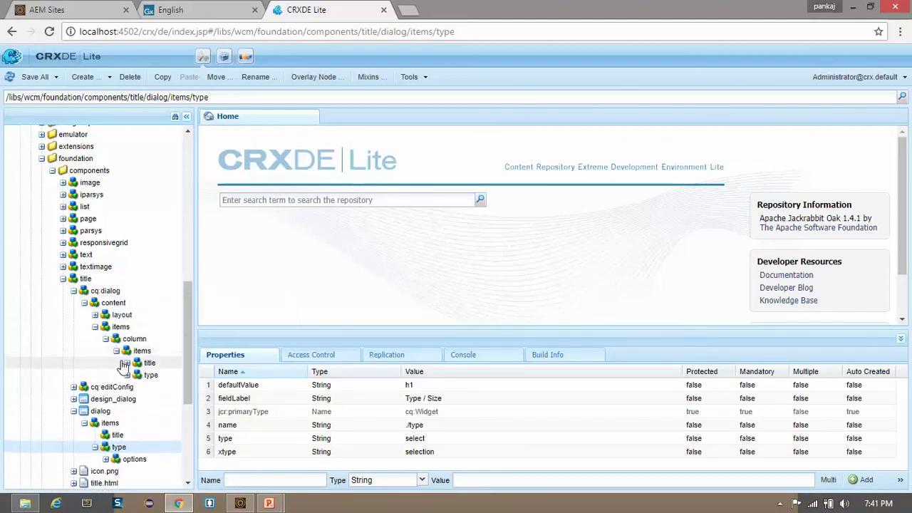
{"action": "left_click", "coordinate": [132, 365]}
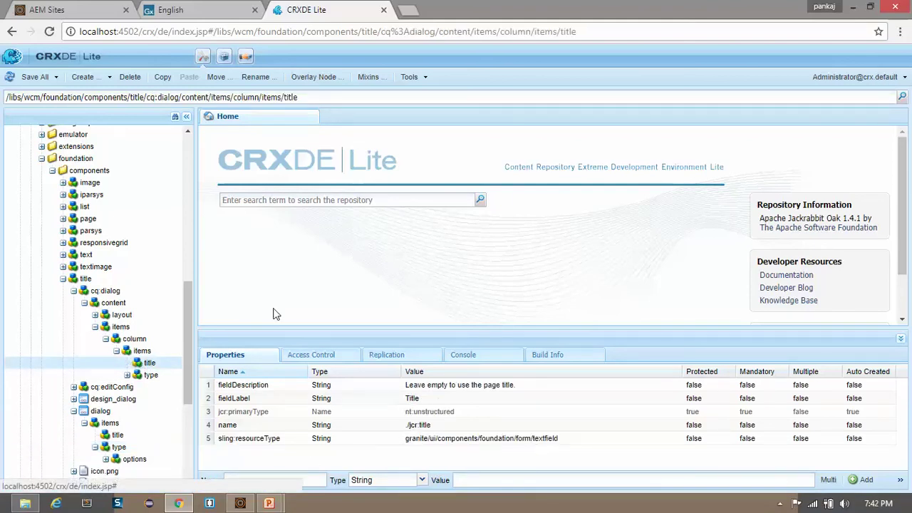
{"action": "double_click", "coordinate": [150, 378]}
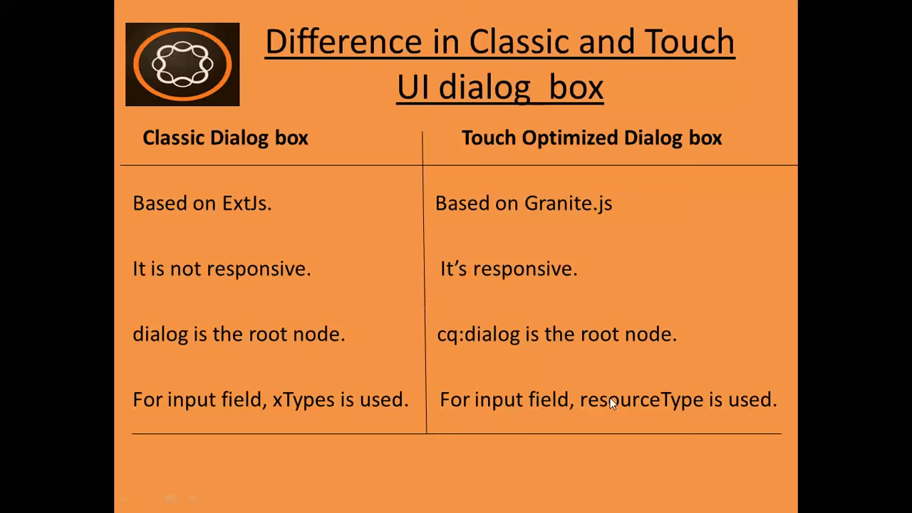
- In a widened tree, show the classic title field's xtype textfield and type field's xtype selection
{"action": "key", "text": "alt+Tab"}
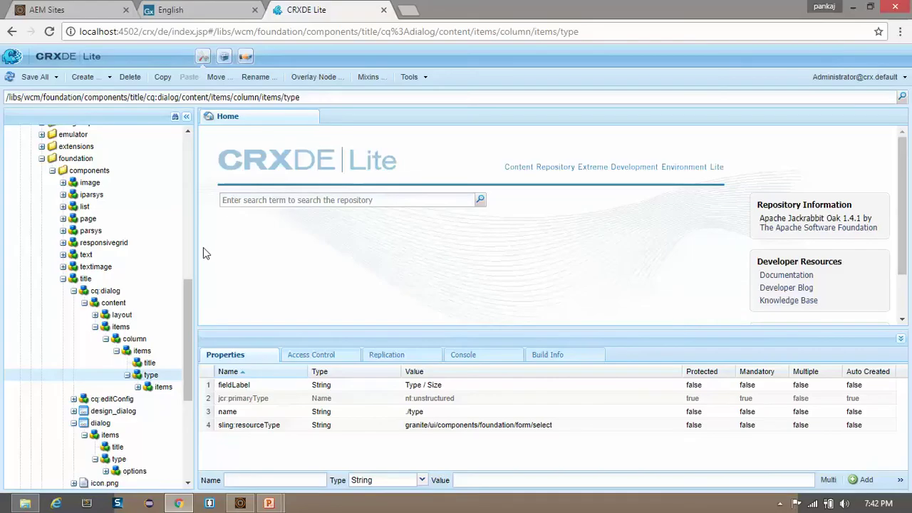
{"action": "left_click_drag", "start_coordinate": [197, 247], "coordinate": [228, 246]}
{"action": "left_click_drag", "start_coordinate": [218, 296], "coordinate": [219, 376]}
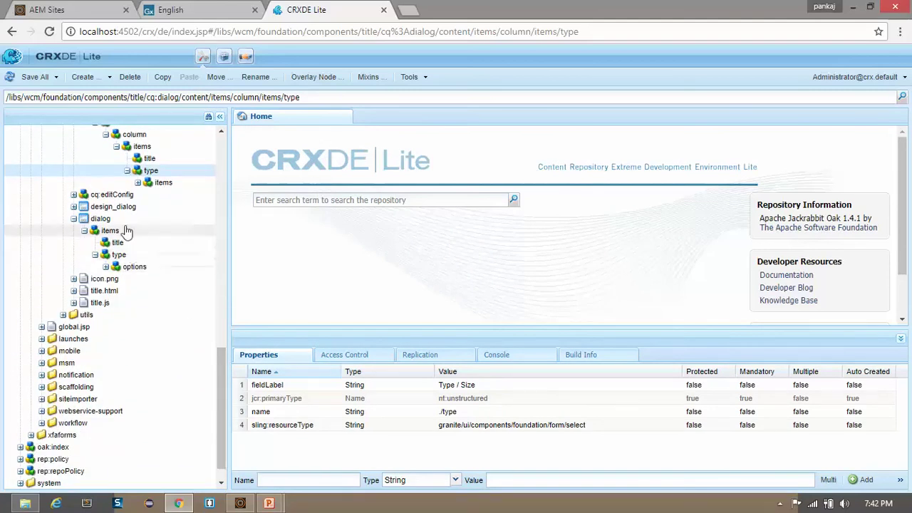
{"action": "left_click", "coordinate": [125, 244]}
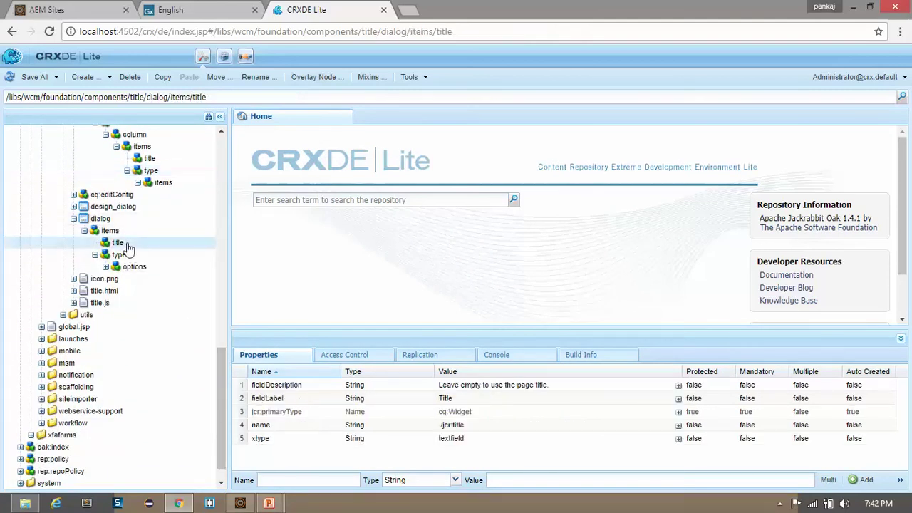
{"action": "left_click", "coordinate": [282, 439]}
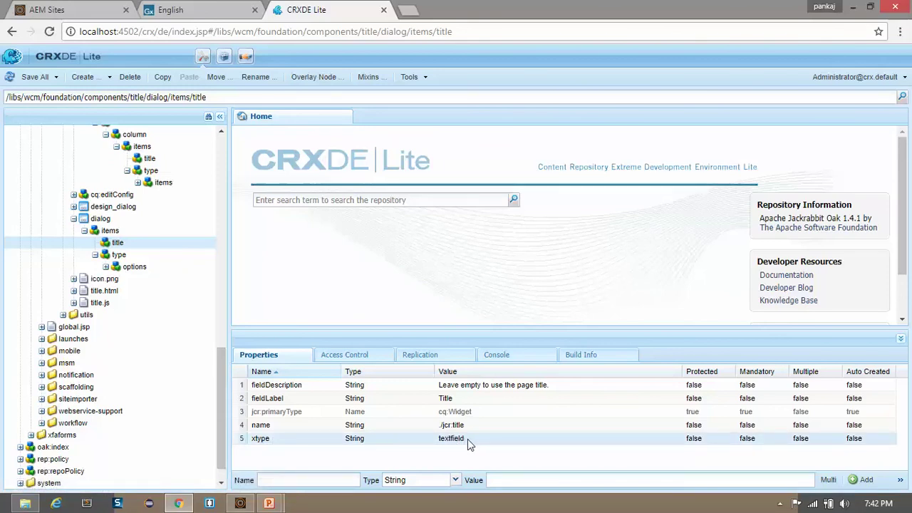
{"action": "left_click", "coordinate": [146, 256]}
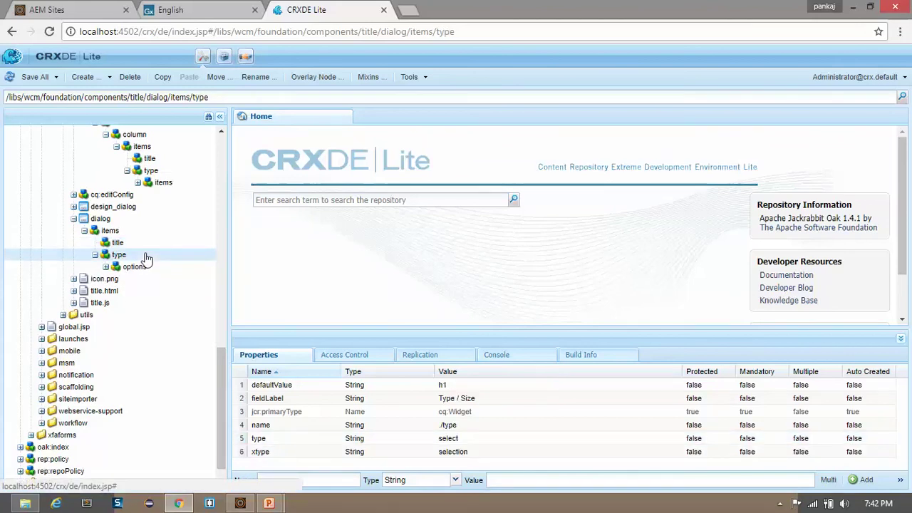
{"action": "left_click", "coordinate": [313, 456]}
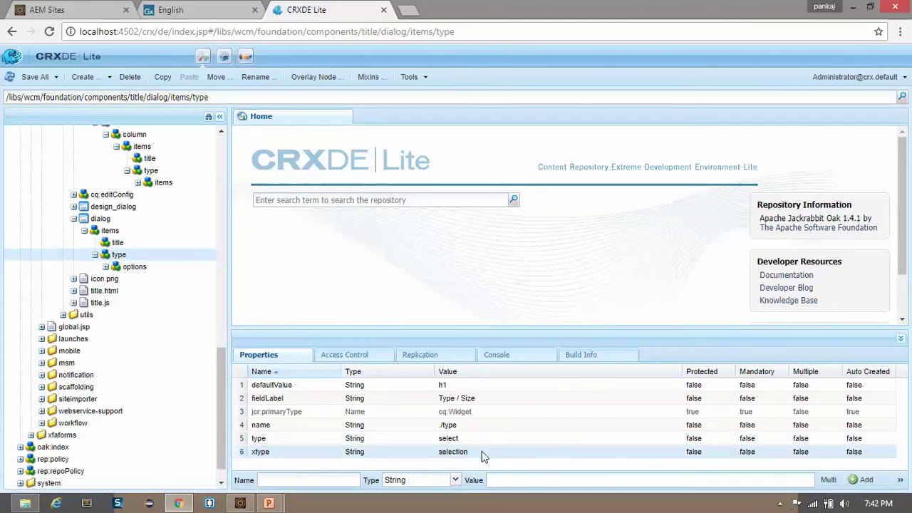
- Inspect sling:resourceType on the touch title field, then on the type field's granite select
{"action": "left_click_drag", "start_coordinate": [222, 399], "coordinate": [223, 342]}
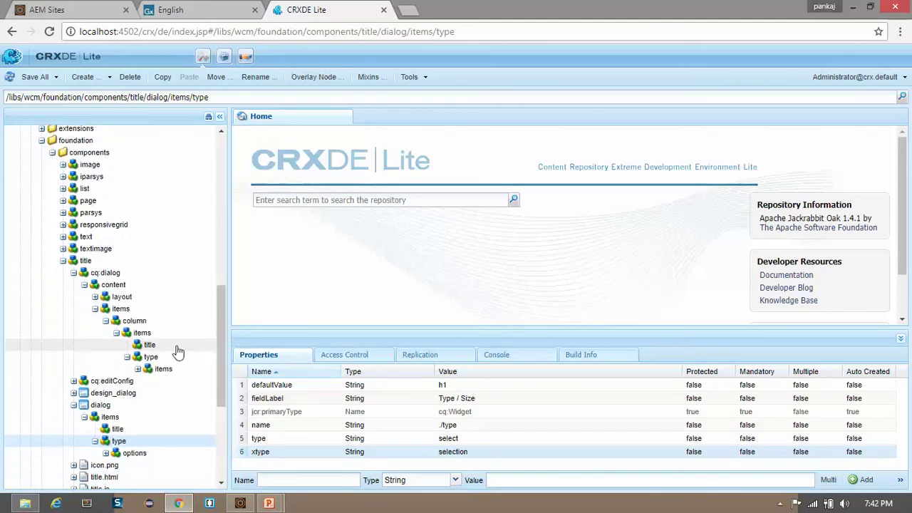
{"action": "left_click", "coordinate": [149, 345]}
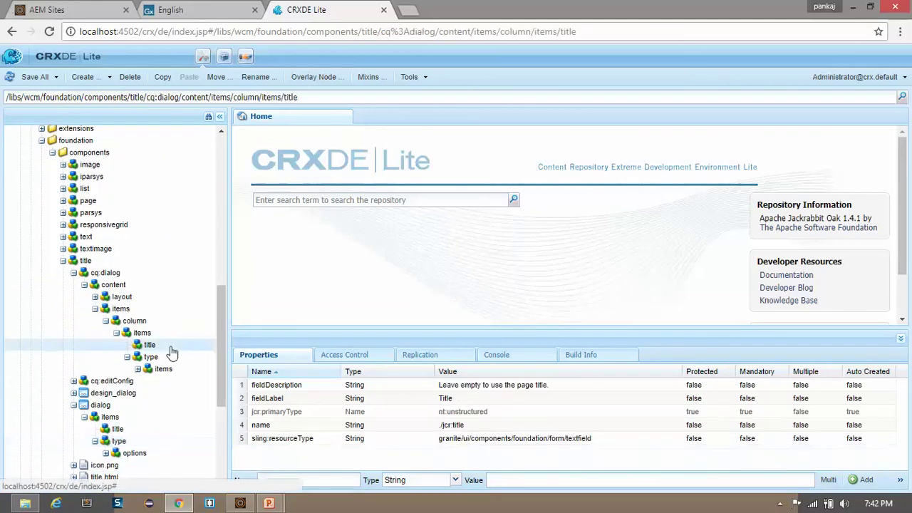
{"action": "left_click", "coordinate": [297, 440]}
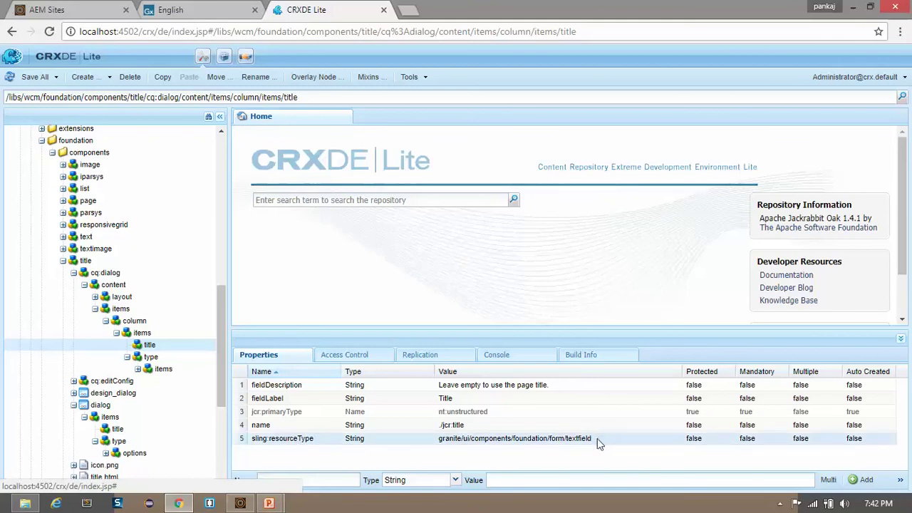
{"action": "left_click", "coordinate": [166, 358]}
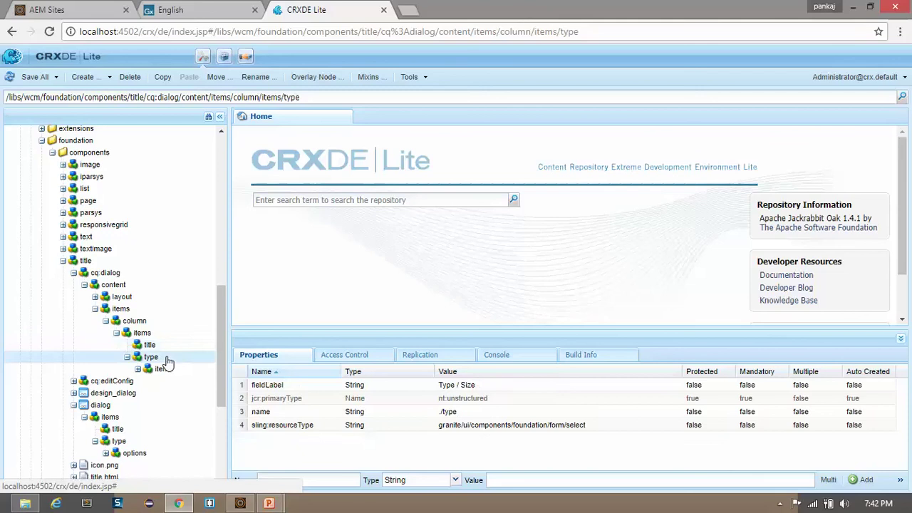
{"action": "left_click", "coordinate": [310, 426]}
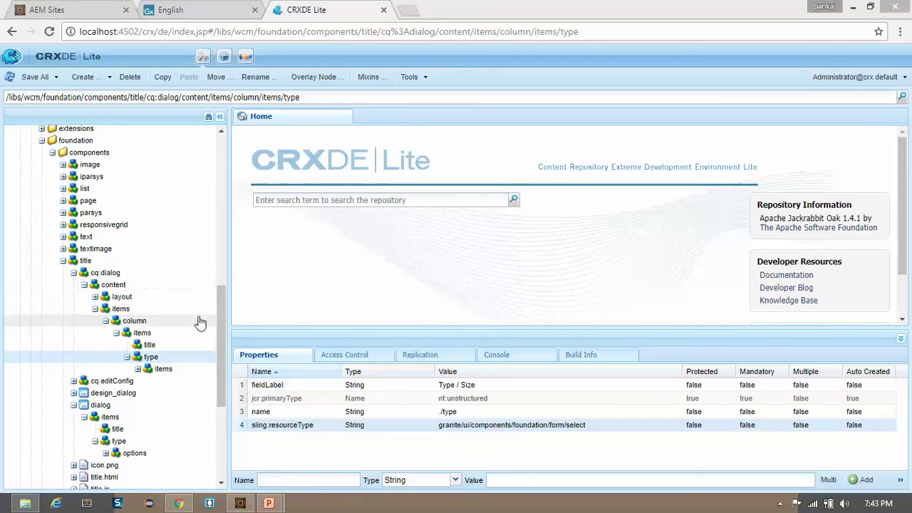
- Search Google for 'aem widget api' in a new tab and open the CQ5 Widgets API result
{"action": "left_click", "coordinate": [408, 9]}
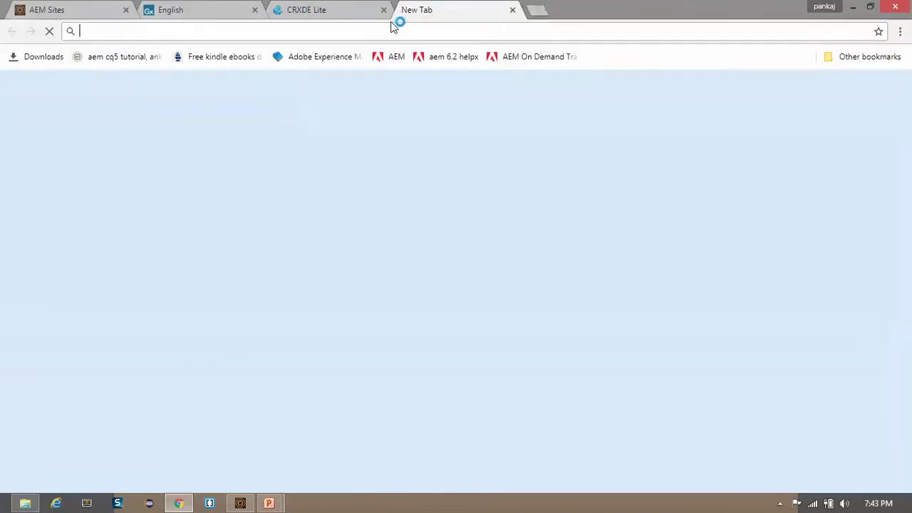
{"action": "type", "text": "aem w"}
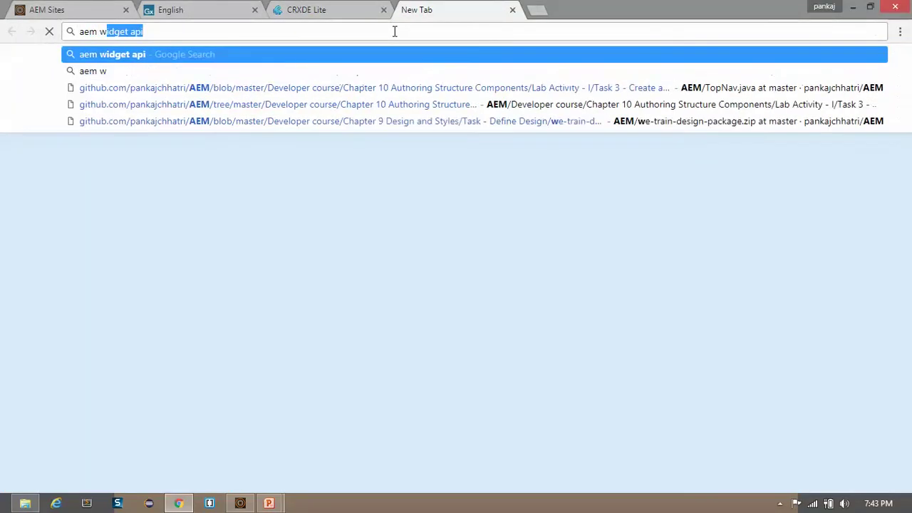
{"action": "key", "text": "Return"}
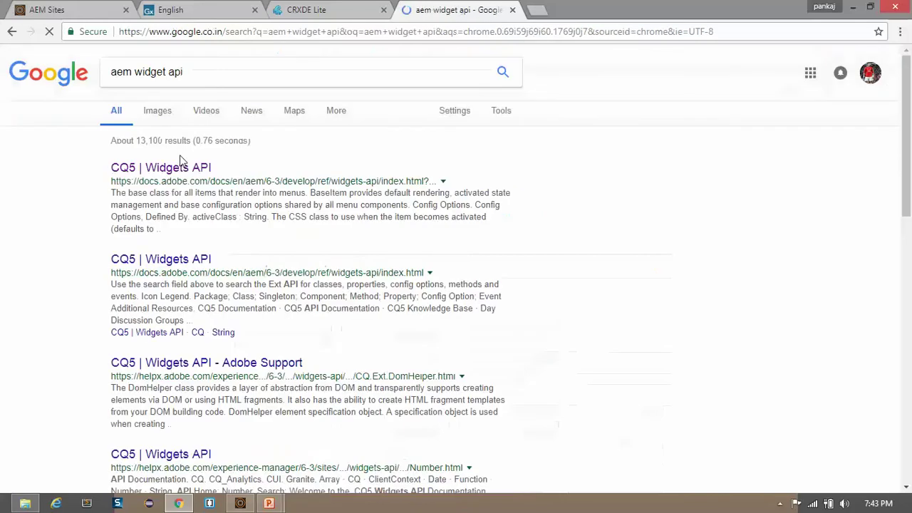
{"action": "left_click", "coordinate": [162, 174]}
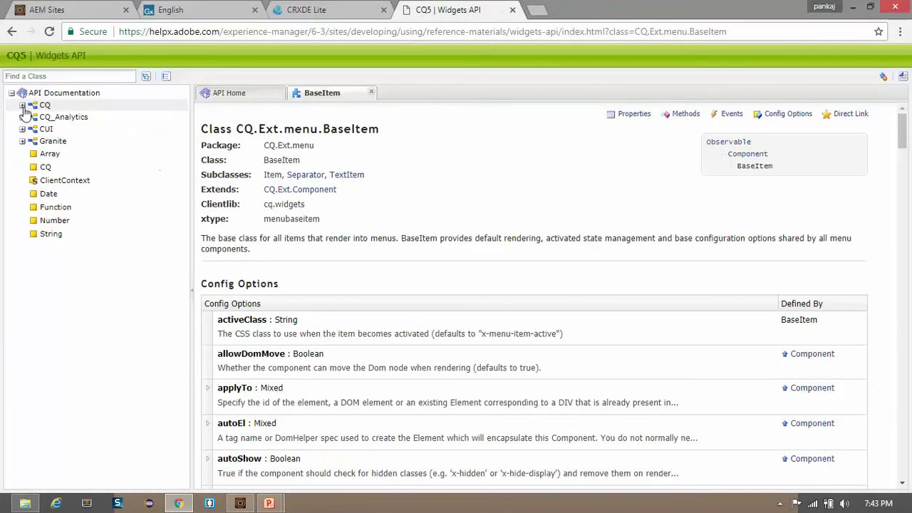
- Expand CQ > Ext > form to list the classic widgets like Checkbox, ComboBox and TextField
{"action": "left_click", "coordinate": [22, 106]}
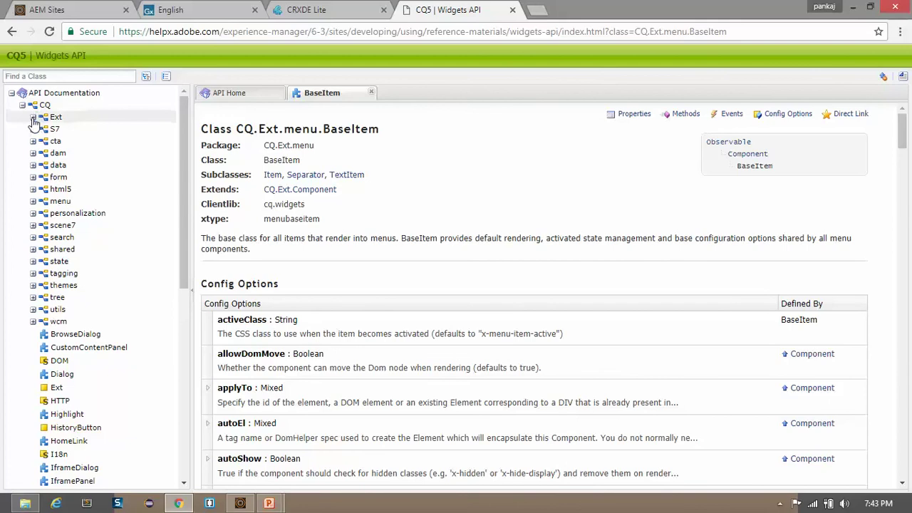
{"action": "left_click", "coordinate": [33, 116]}
{"action": "left_click", "coordinate": [44, 177]}
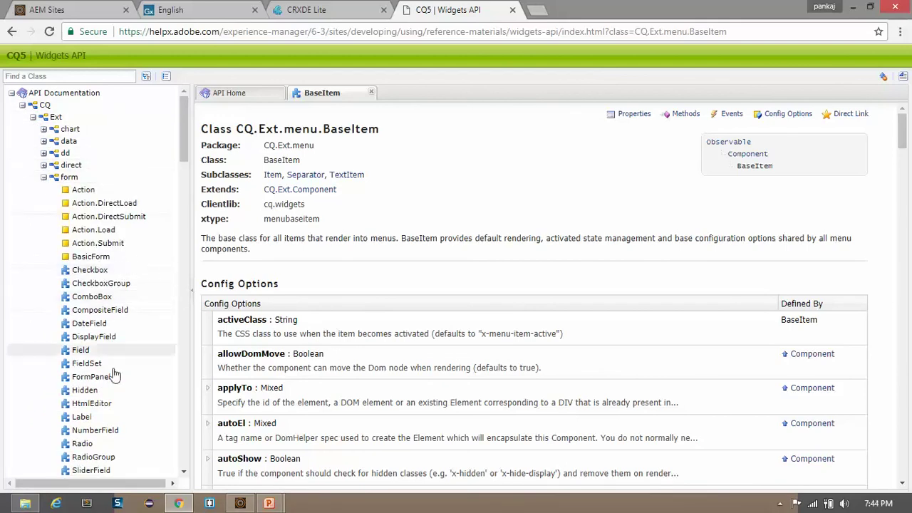
{"action": "left_click_drag", "start_coordinate": [183, 144], "coordinate": [182, 161]}
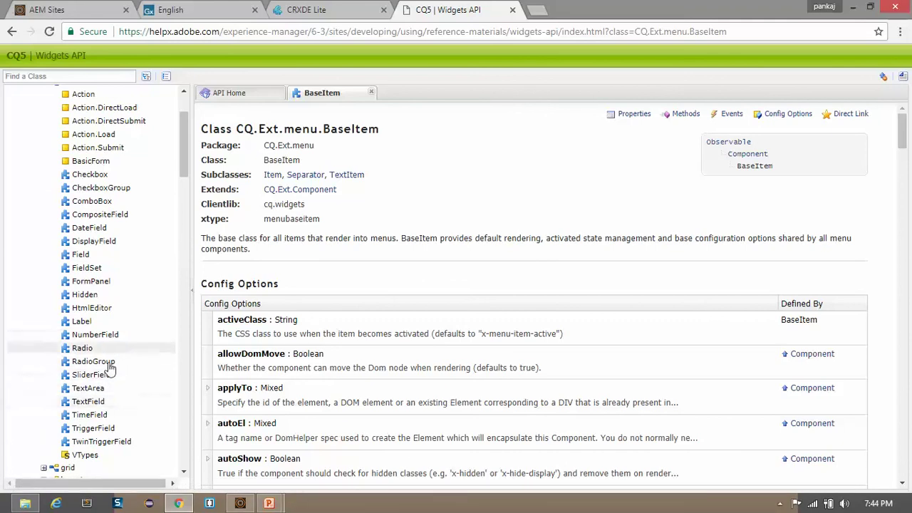
{"action": "left_click", "coordinate": [305, 7]}
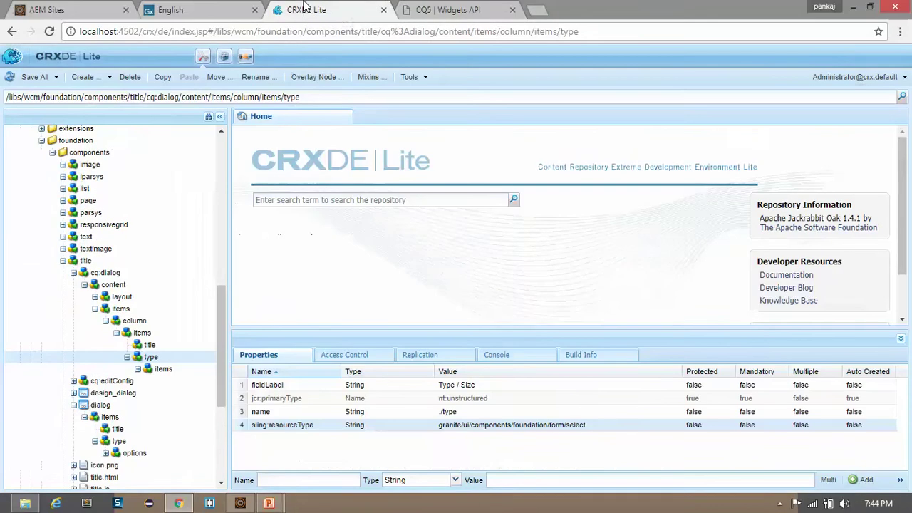
- Select the folder path portion of the touch dialog's sling:resourceType value
{"action": "double_click", "coordinate": [564, 425]}
{"action": "left_click_drag", "start_coordinate": [575, 425], "coordinate": [447, 429]}
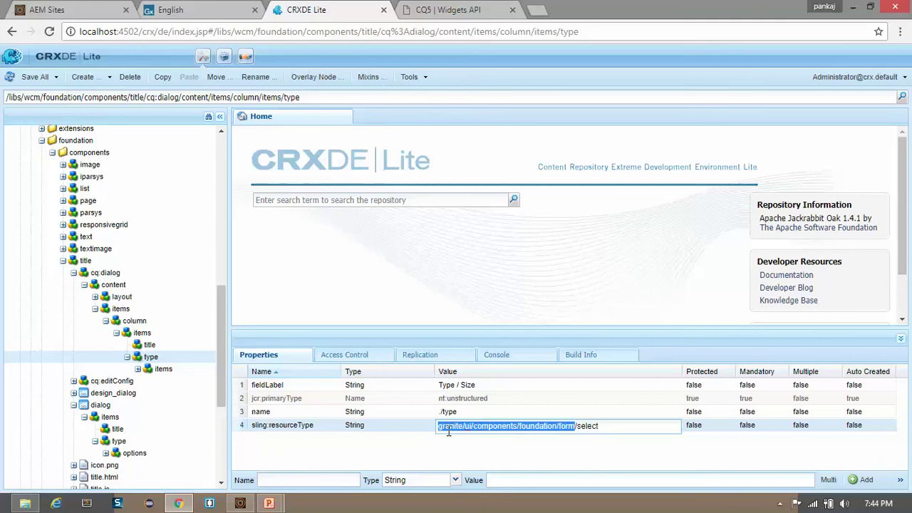
{"action": "left_click_drag", "start_coordinate": [222, 369], "coordinate": [220, 268]}
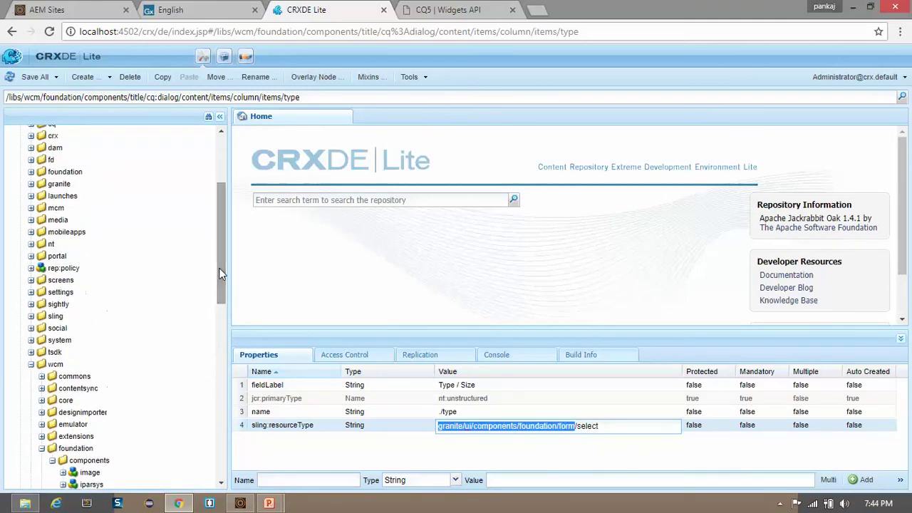
- Expand libs > granite > ui > components > foundation > form to show checkbox, select, textarea and textfield
{"action": "left_click", "coordinate": [31, 184]}
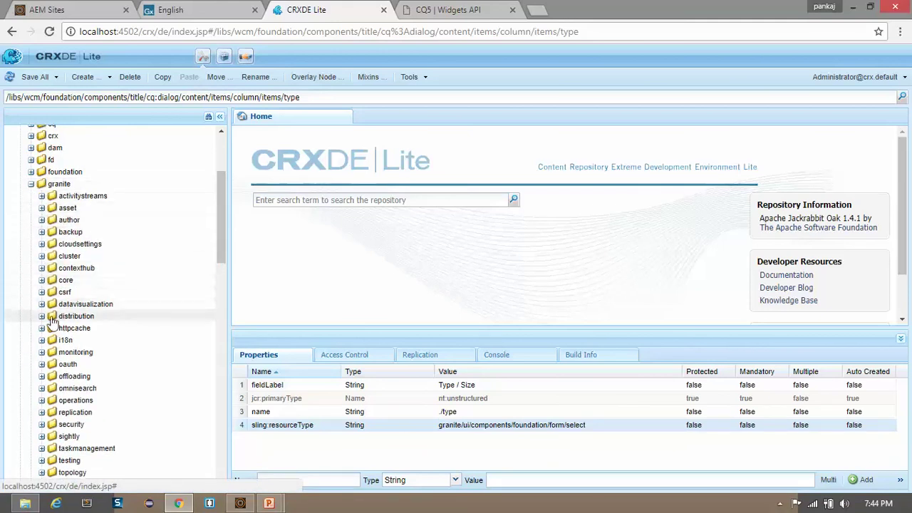
{"action": "left_click_drag", "start_coordinate": [221, 225], "coordinate": [221, 270]}
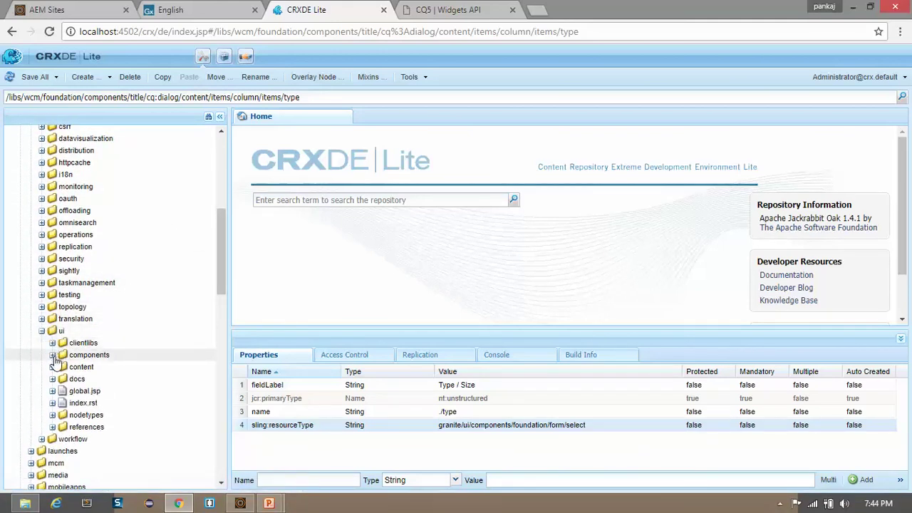
{"action": "left_click", "coordinate": [52, 355]}
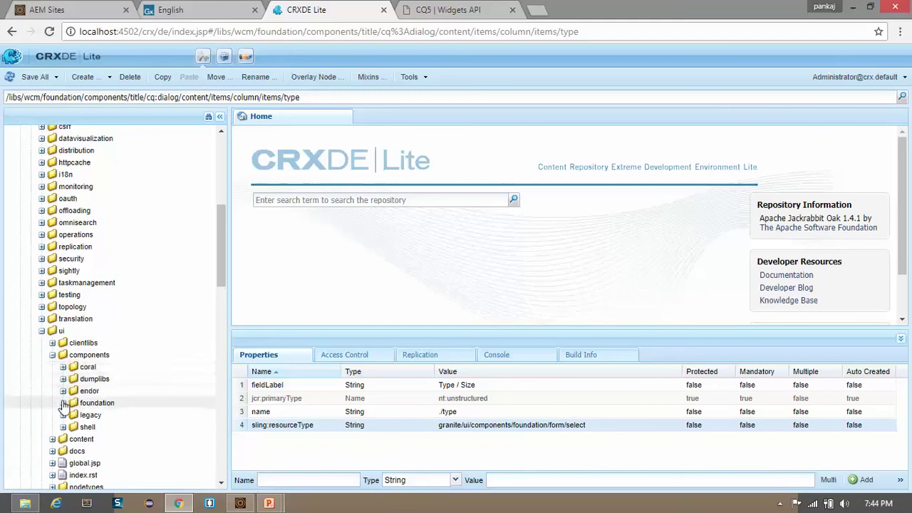
{"action": "left_click", "coordinate": [63, 403]}
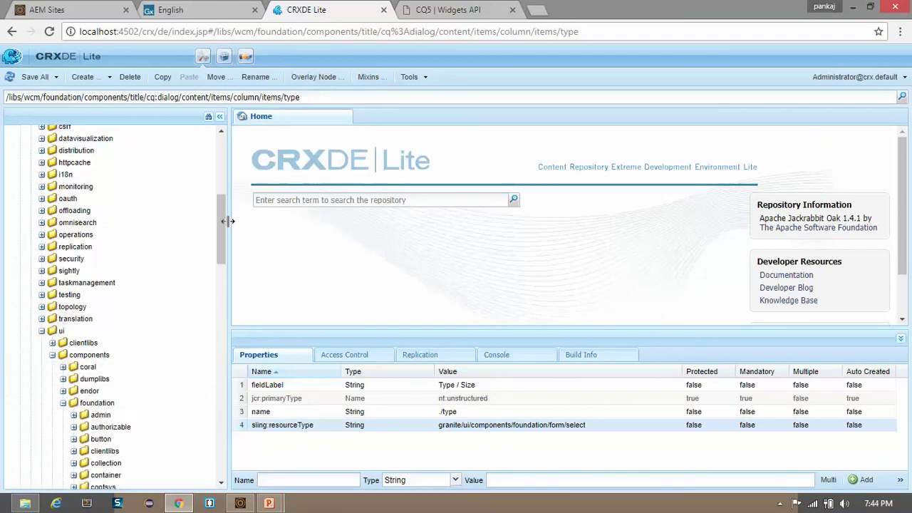
{"action": "left_click_drag", "start_coordinate": [221, 227], "coordinate": [222, 290]}
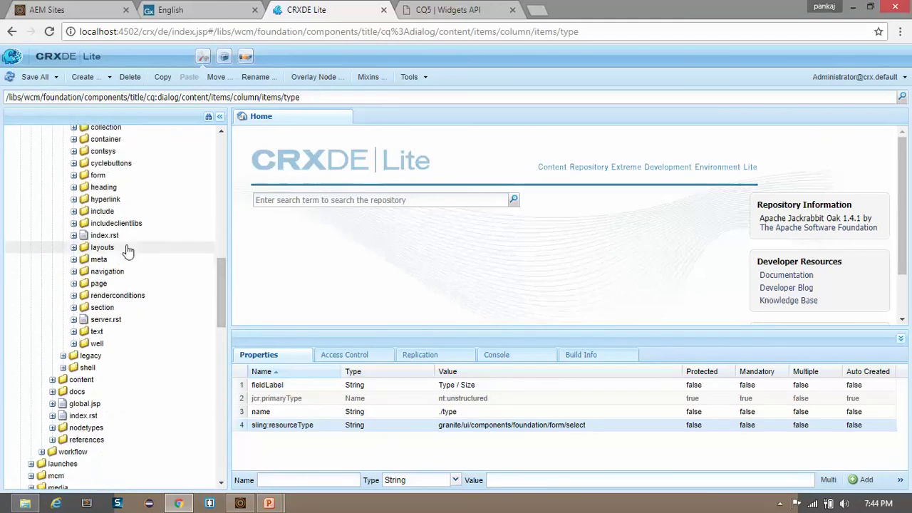
{"action": "left_click", "coordinate": [74, 175]}
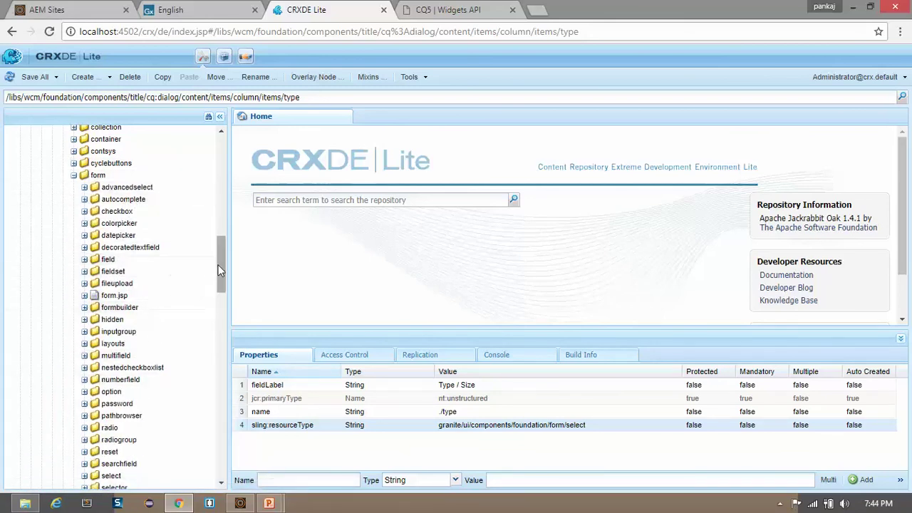
{"action": "left_click_drag", "start_coordinate": [219, 266], "coordinate": [215, 286]}
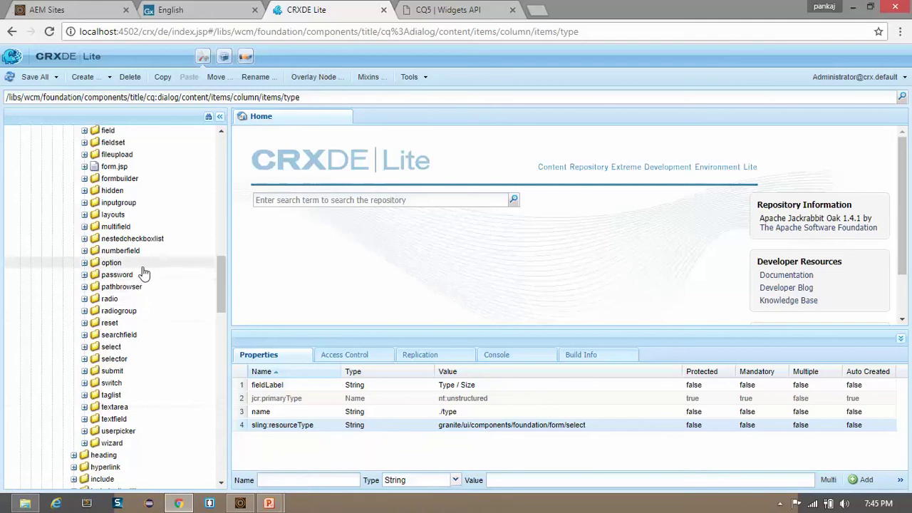
{"action": "mouse_move", "coordinate": [220, 289]}
{"action": "left_mouse_down"}
{"action": "mouse_move", "coordinate": [222, 272]}
{"action": "mouse_move", "coordinate": [221, 294]}
{"action": "left_mouse_up"}
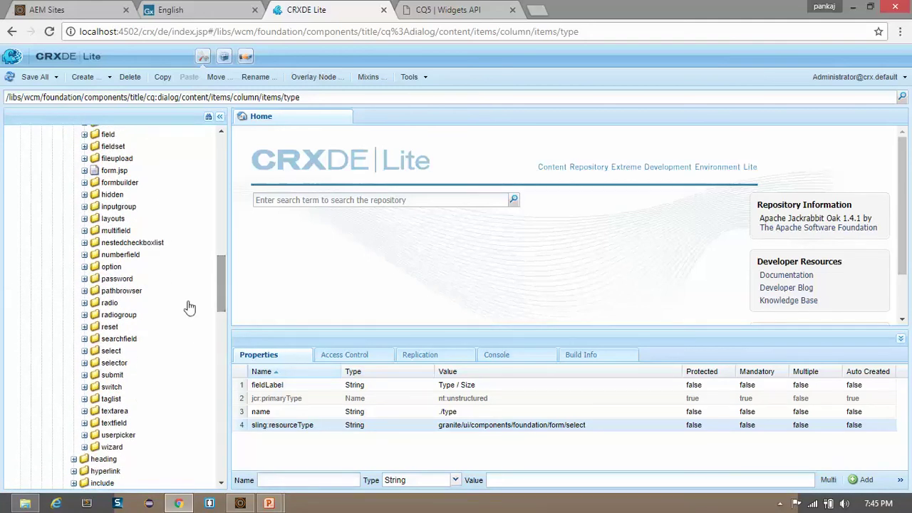
{"action": "scroll", "coordinate": [182, 257], "scroll_direction": "up", "scroll_amount": 3}
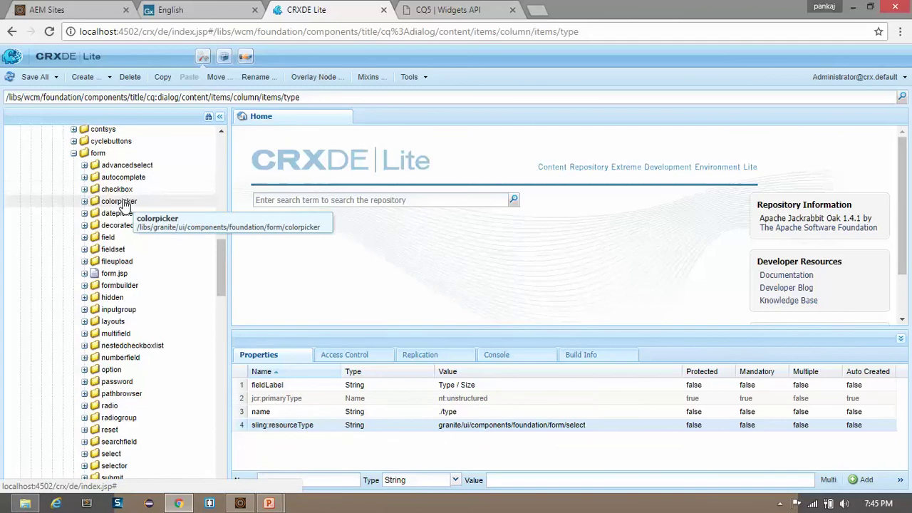